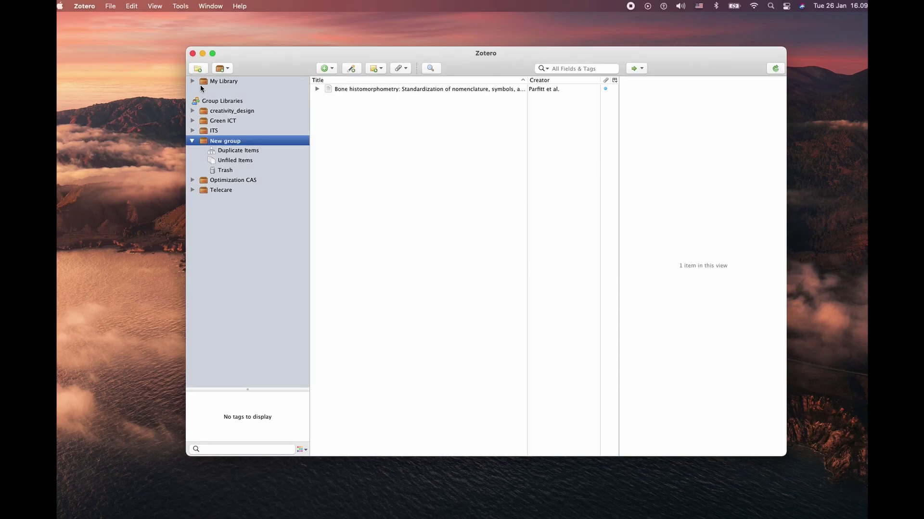
View Zotero's About information, then close it and shift the Zotero window left
click(86, 6)
click(93, 19)
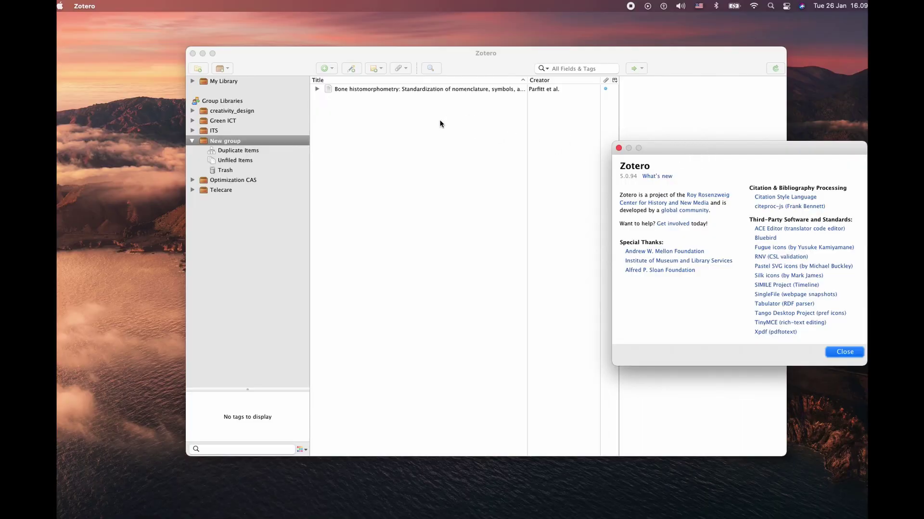
drag(673, 149, 430, 120)
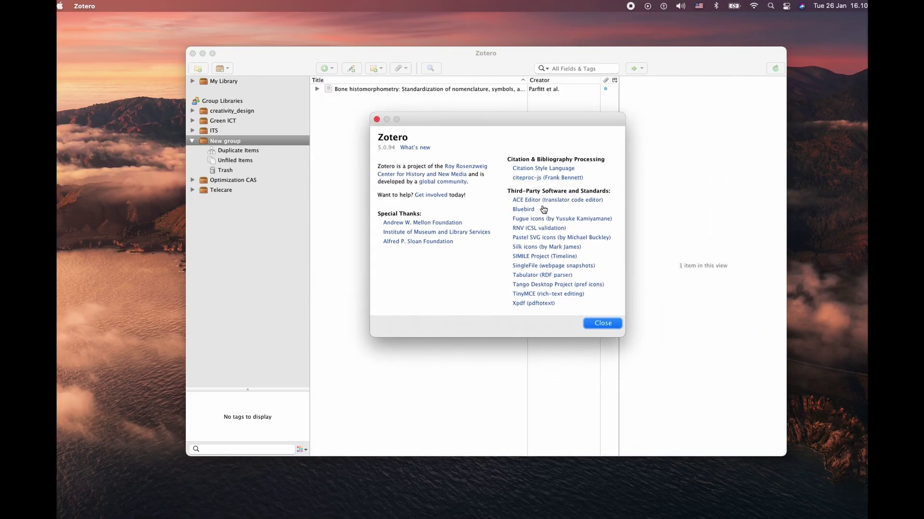
click(603, 323)
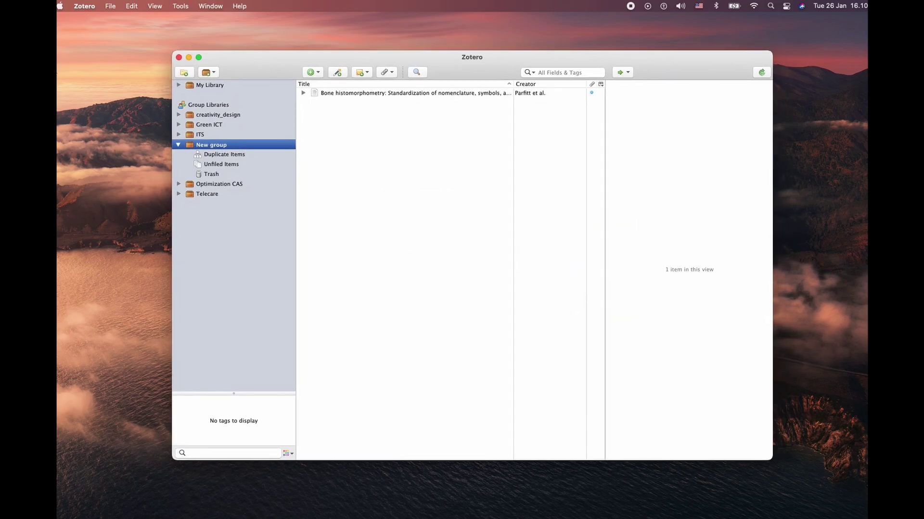
drag(244, 54, 215, 61)
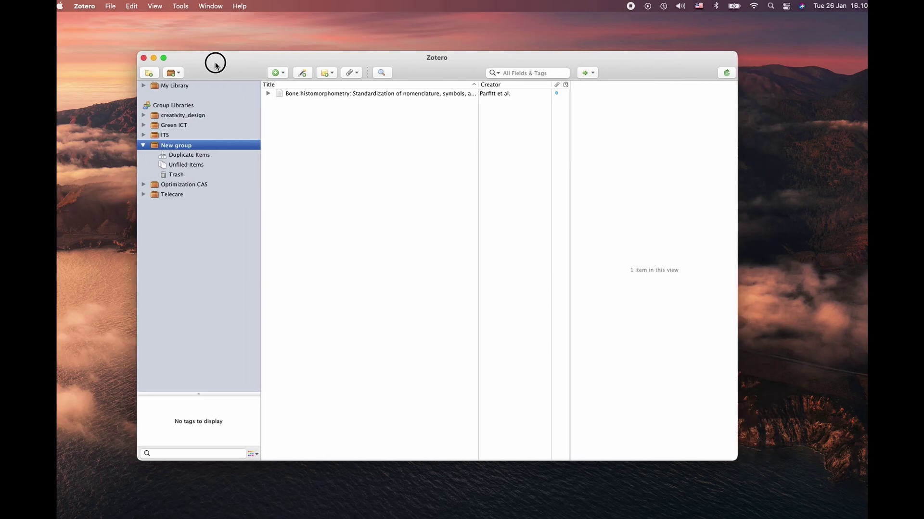
Browse My Library and the ITS group, ending on the New group collection in Zotero
click(176, 85)
click(185, 146)
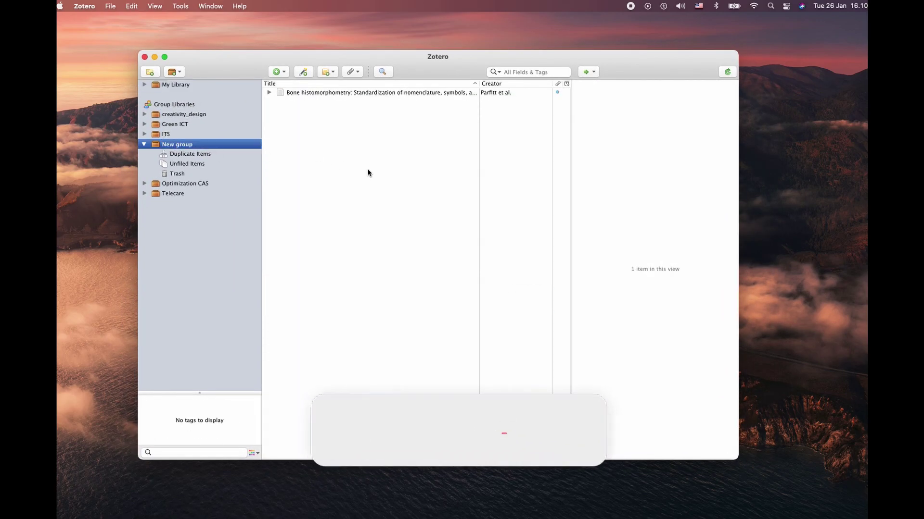
key(Tab)
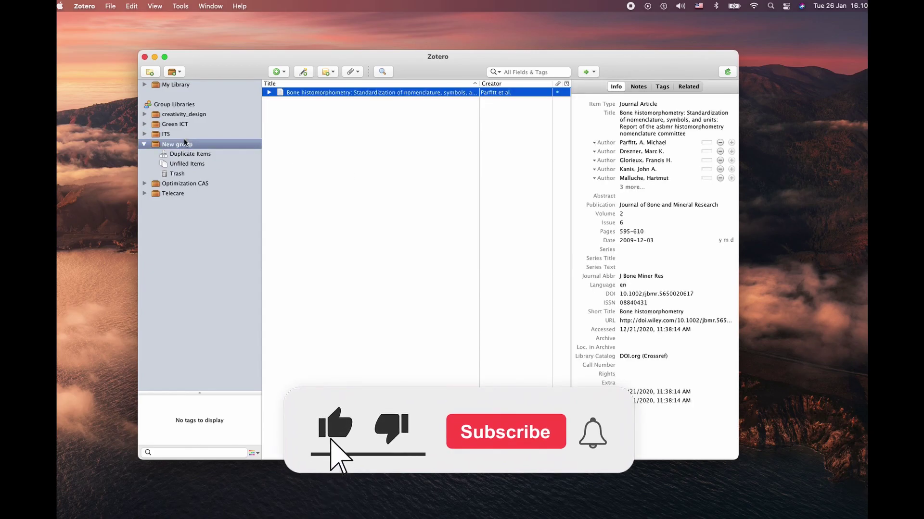
click(171, 135)
click(176, 145)
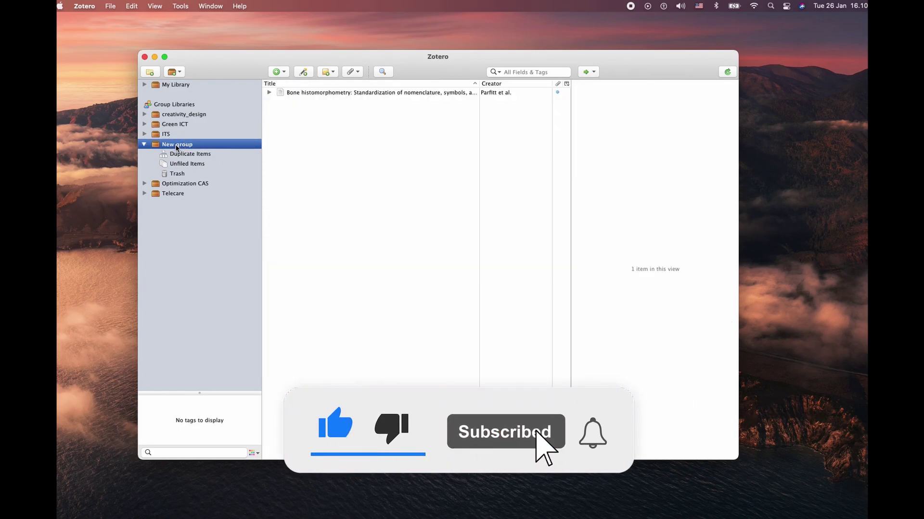
drag(462, 58, 438, 43)
Switch to Microsoft Word and create a new blank document
mouse_move(639, 518)
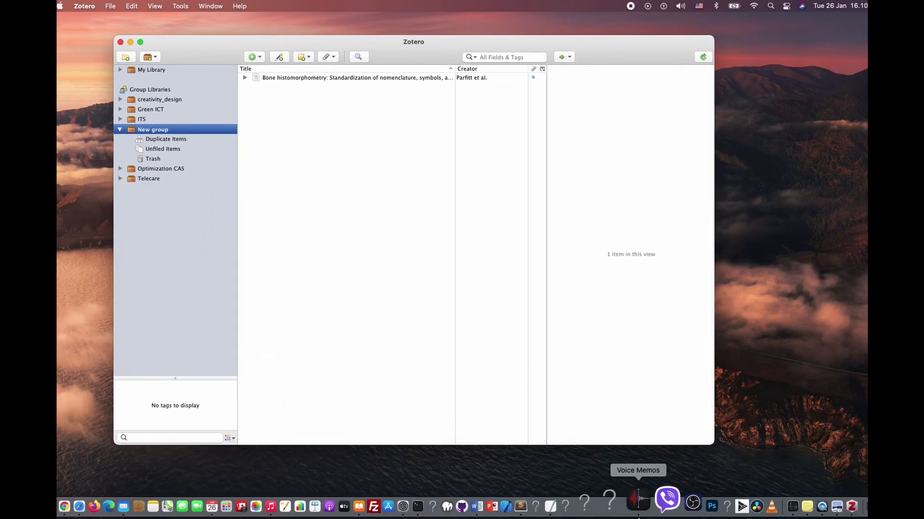
click(499, 500)
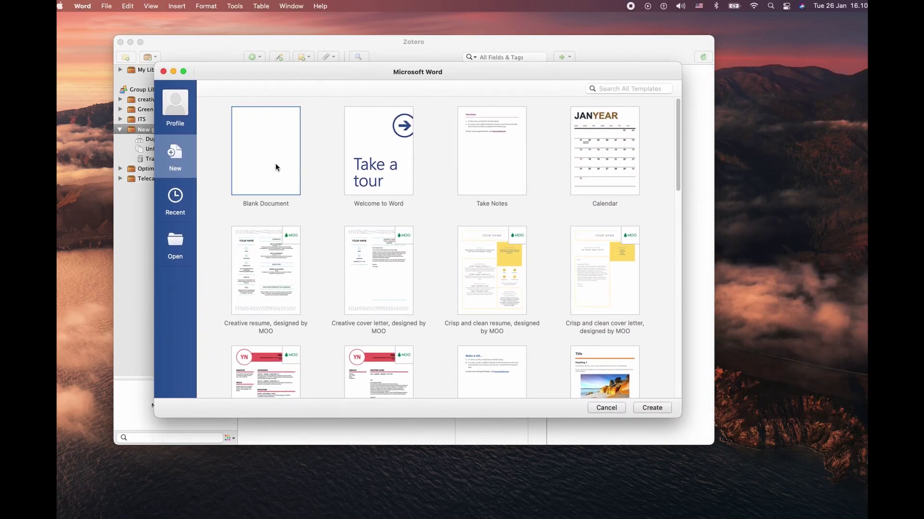
click(651, 409)
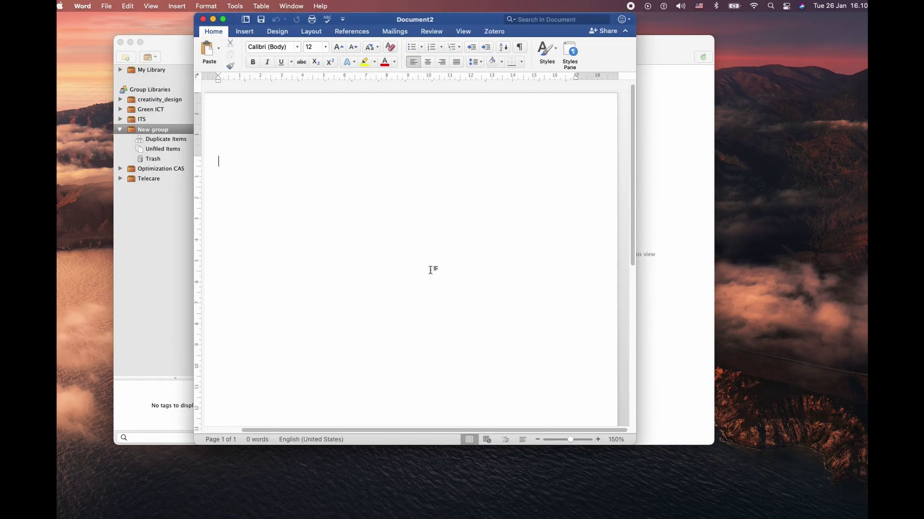
Show the Zotero citation tools in Word and move the Word window left to reveal Zotero
click(498, 33)
click(497, 33)
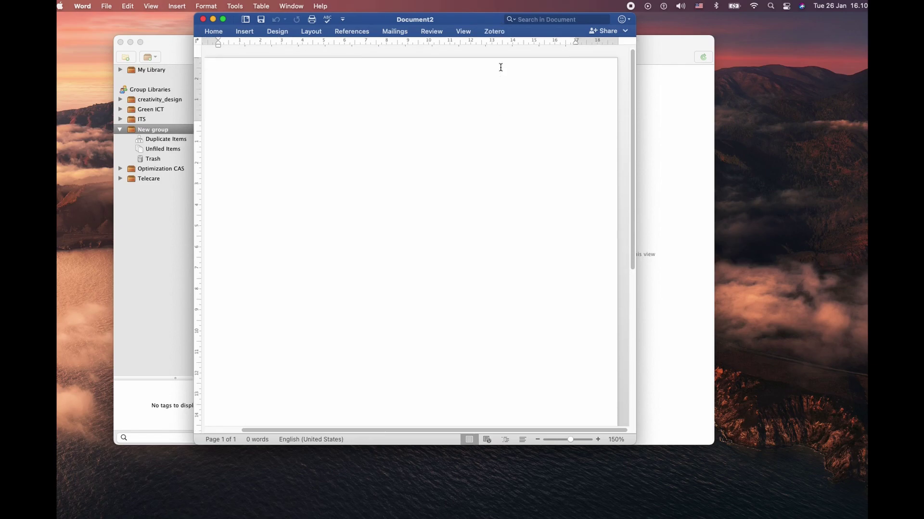
click(497, 32)
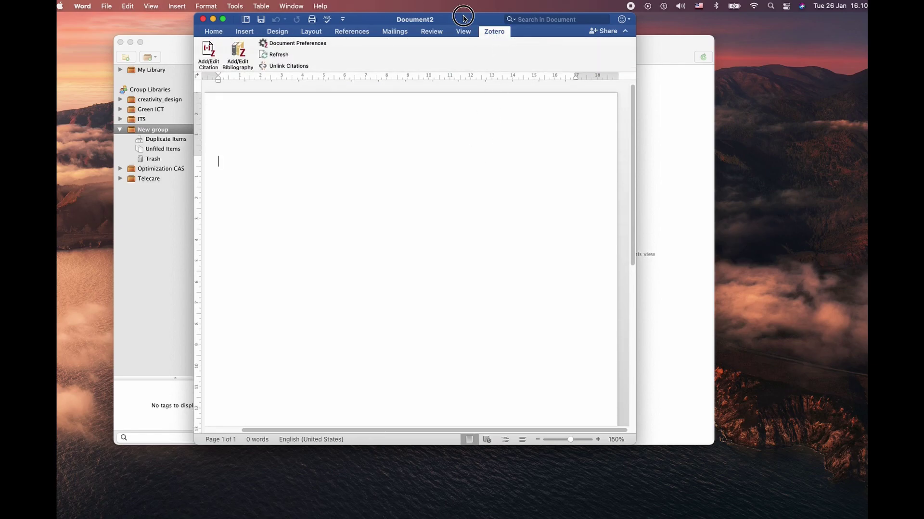
drag(463, 17, 409, 17)
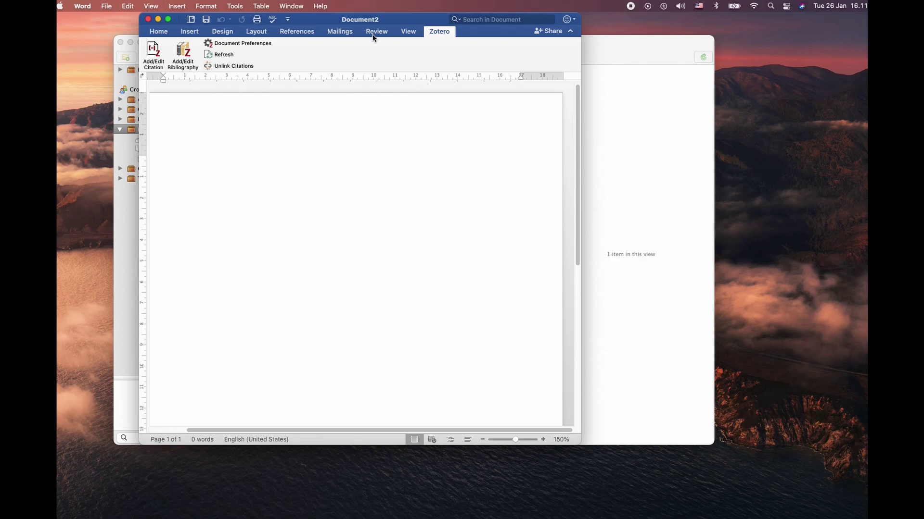
Type 'This is how we add new citation 2021' and start a Zotero citation after it
click(166, 33)
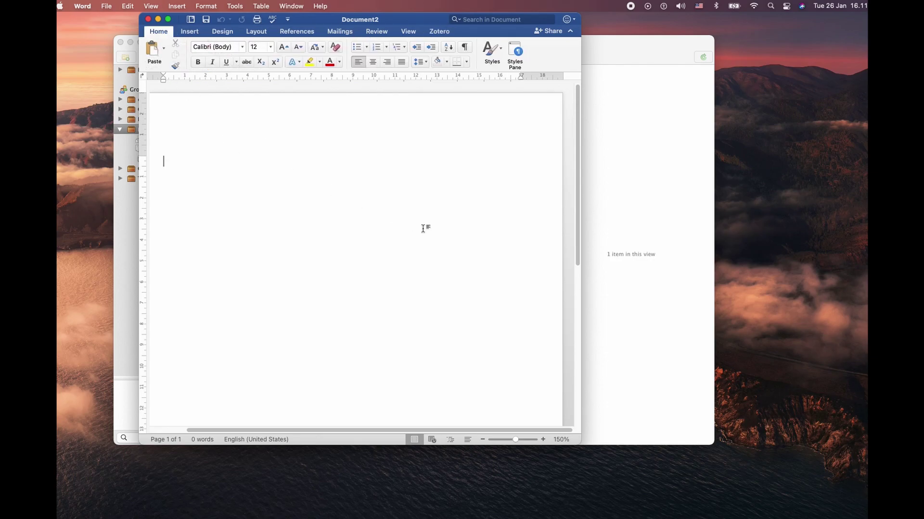
text(This is how we )
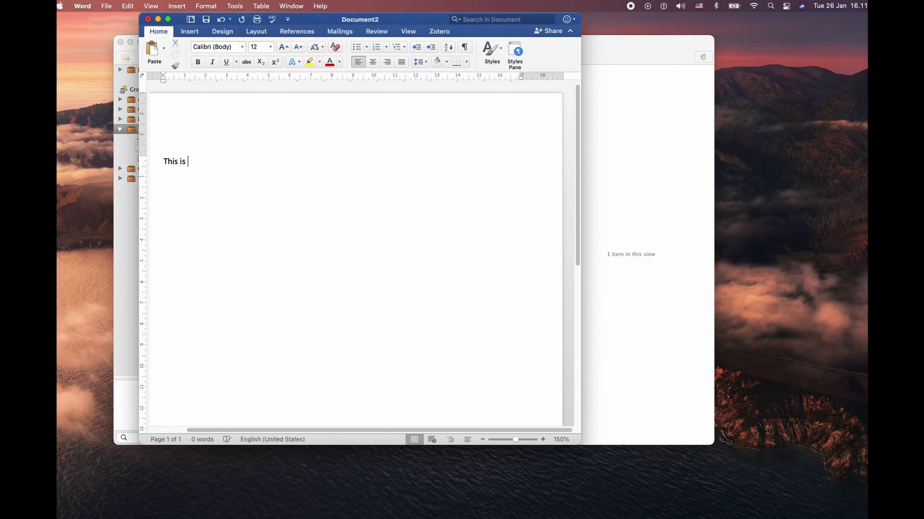
text(add new citation 2021)
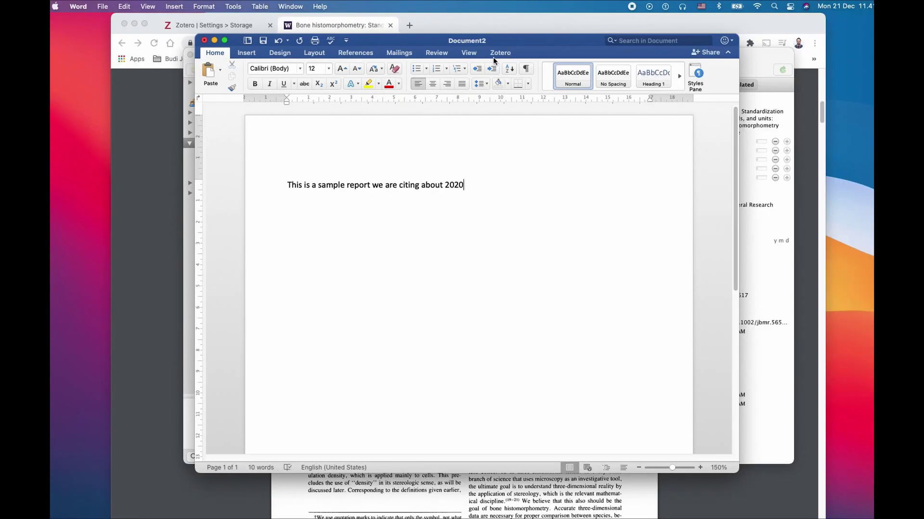
click(501, 54)
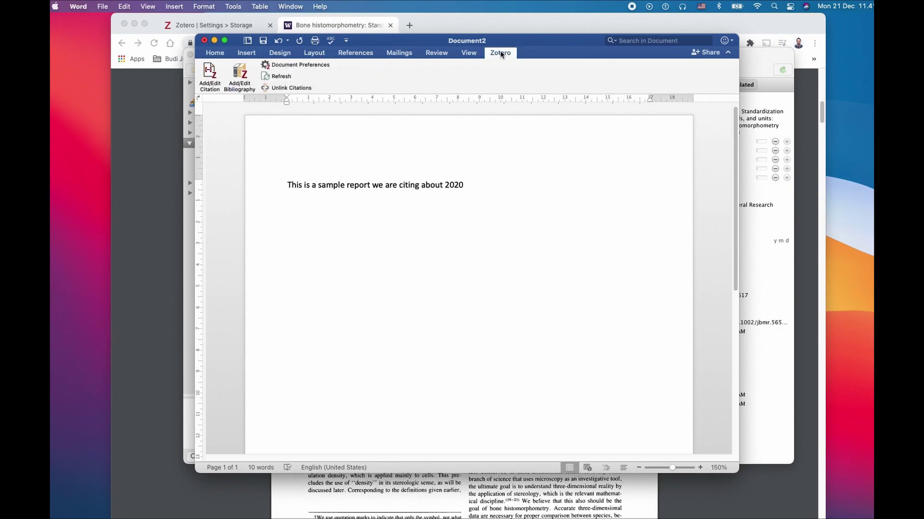
click(210, 75)
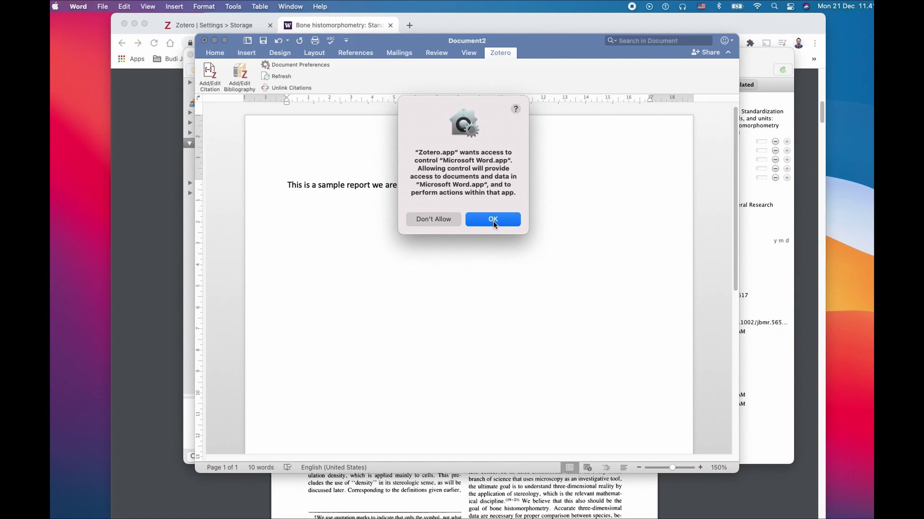
Allow Zotero to control Word and move the Document Preferences window aside
click(493, 220)
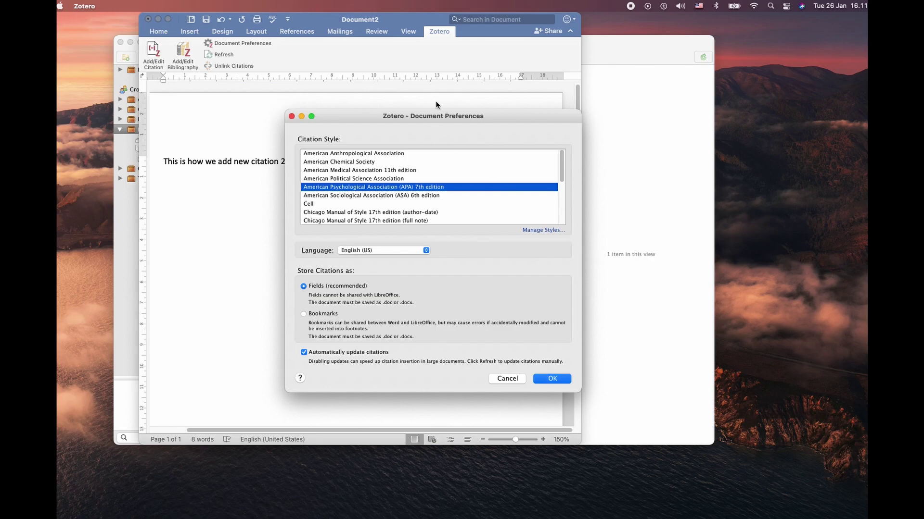
drag(458, 116, 404, 131)
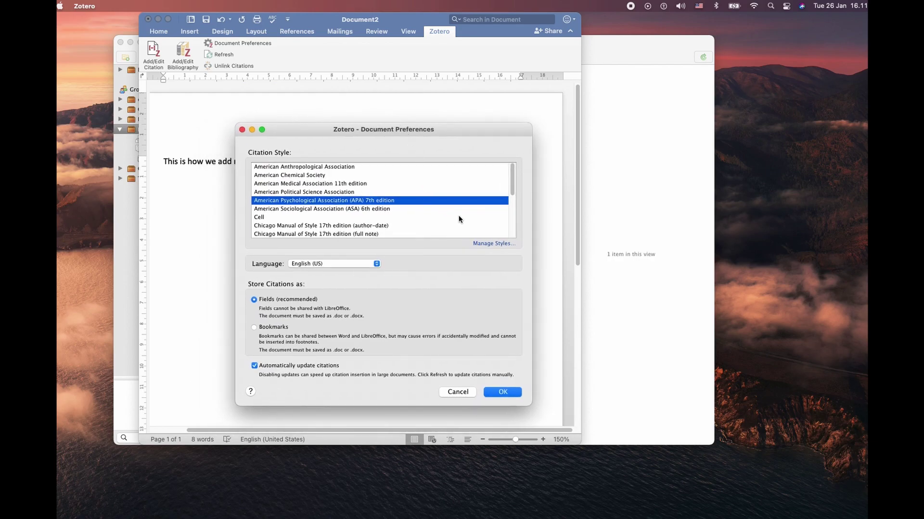
Confirm APA 7th edition, then cite the Bone histomorphometry article (Parfitt et al., 2009)
click(500, 391)
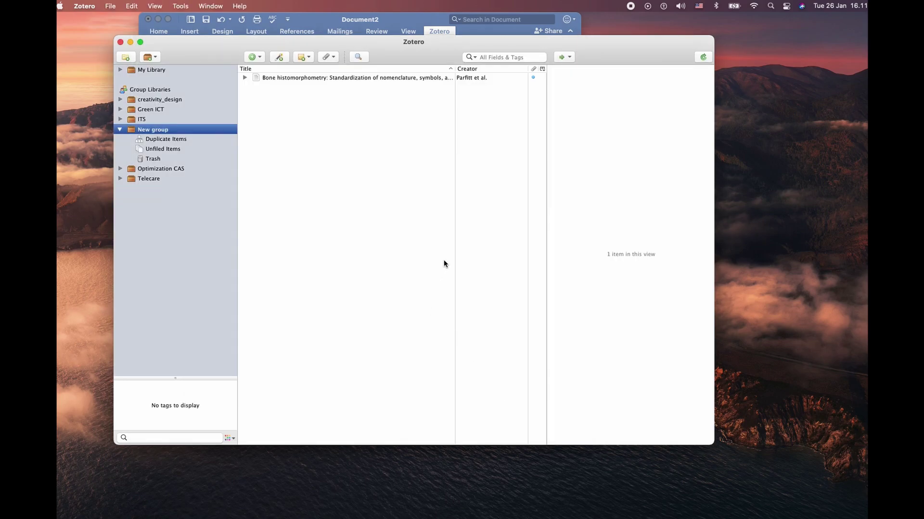
click(433, 188)
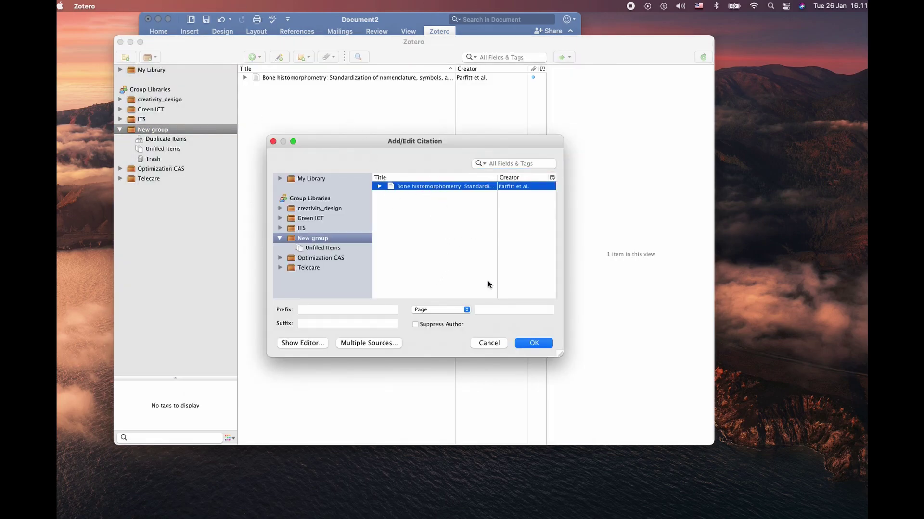
click(538, 342)
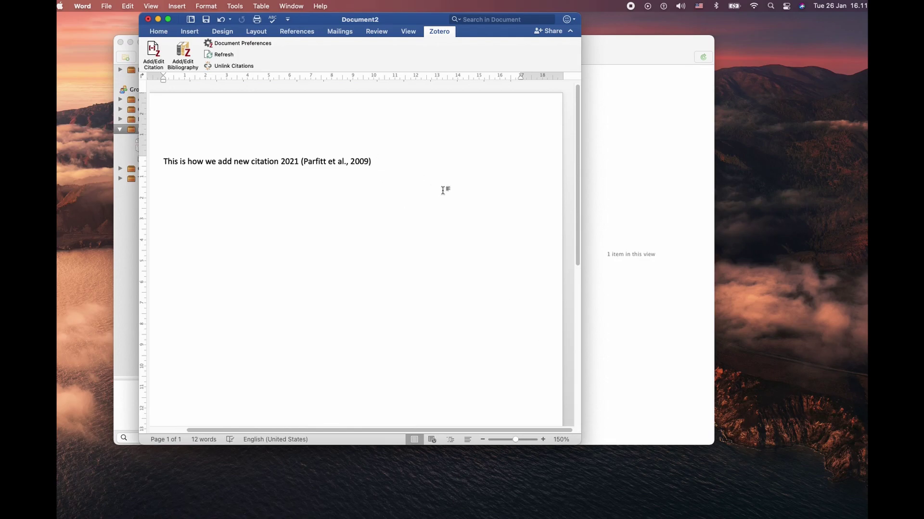
Insert one multi-source citation combining Mapping Smart Cities in the EU and the Boserup population item
triple_click(227, 163)
click(426, 171)
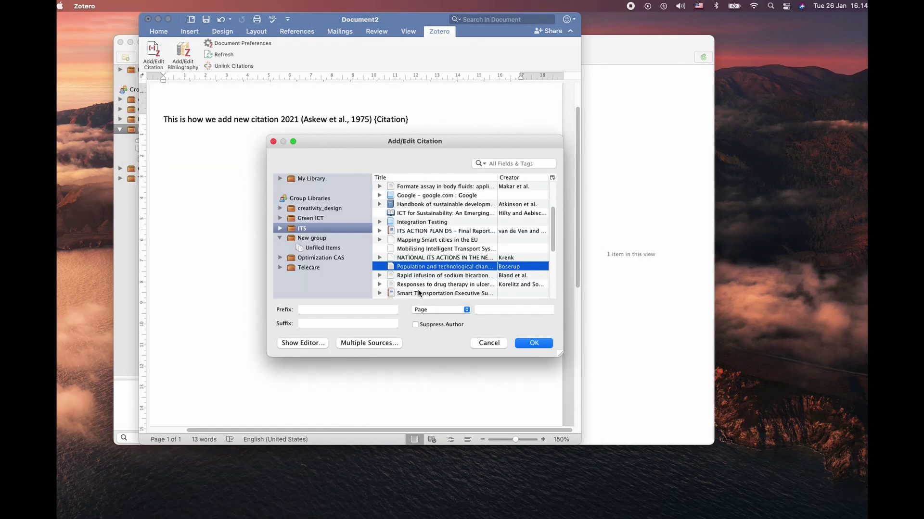
click(380, 345)
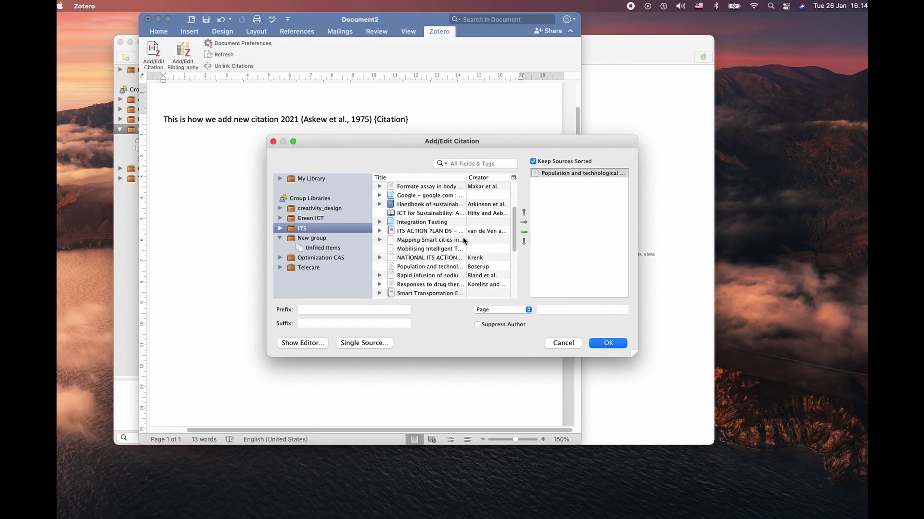
click(440, 240)
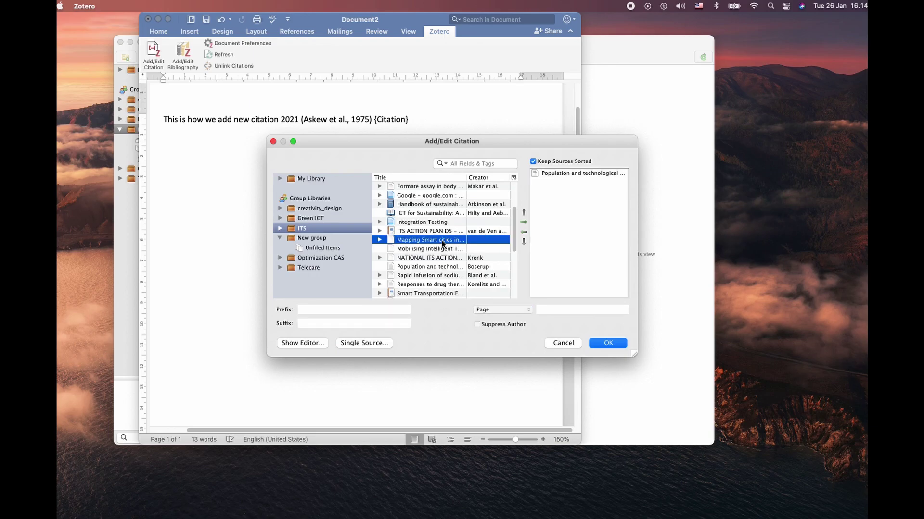
click(523, 222)
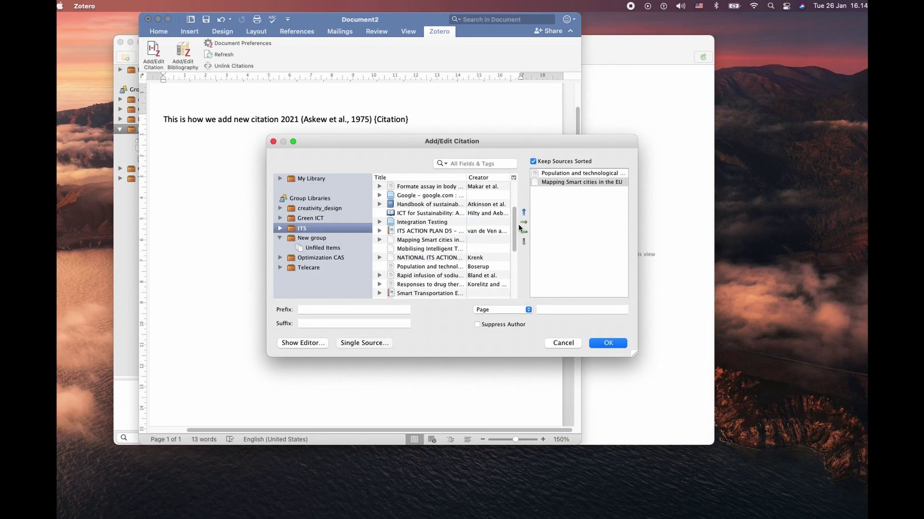
click(443, 265)
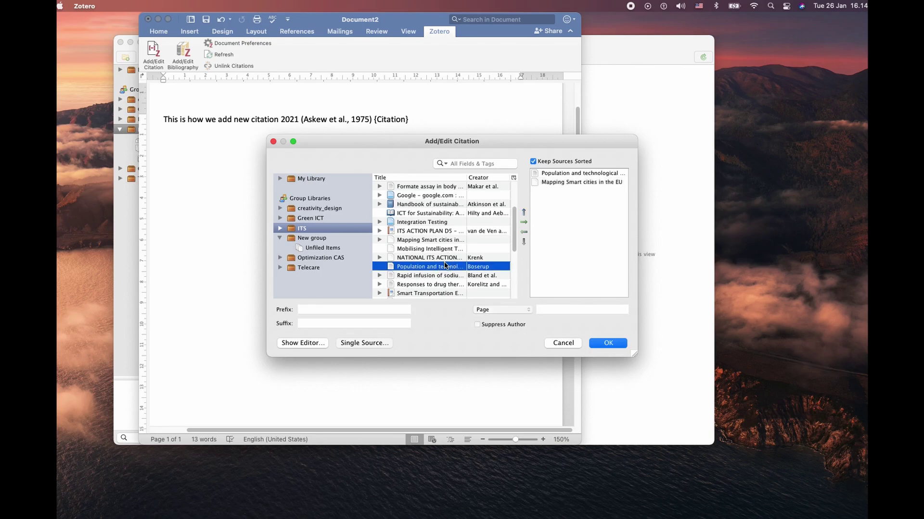
click(523, 223)
click(608, 342)
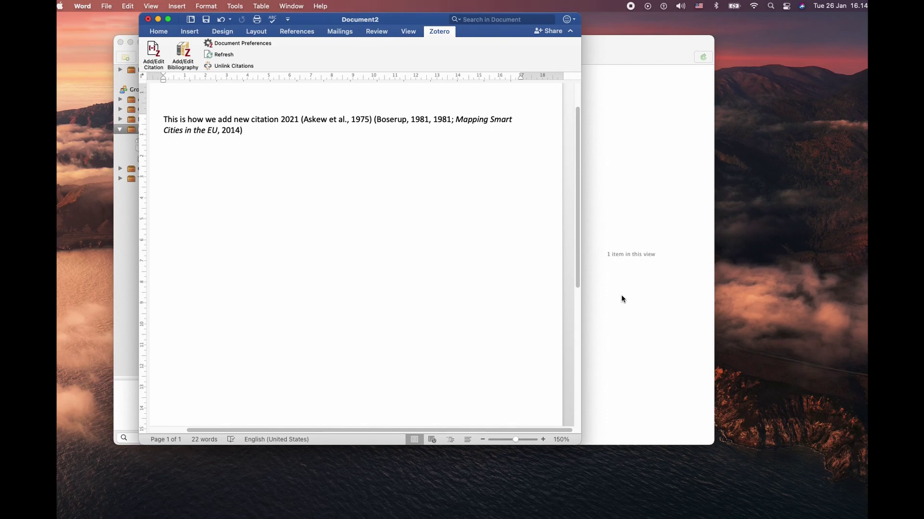
Delete the extra citations and drop the Makar formate assay source, leaving only Askew et al., 1975
click(300, 119)
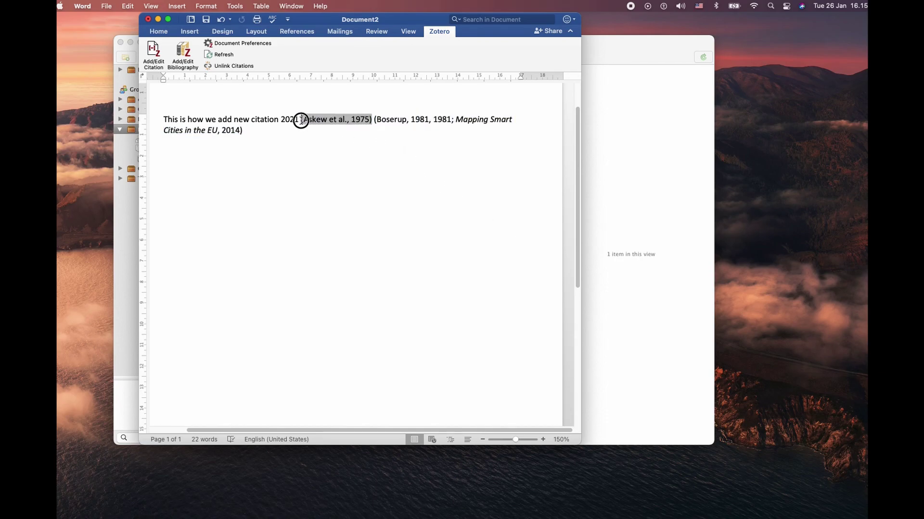
key(shift+Down)
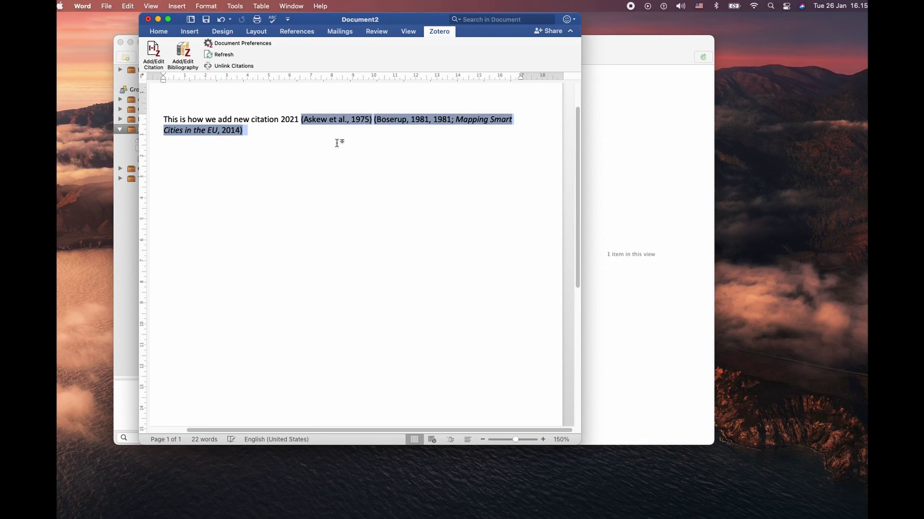
key(BackSpace)
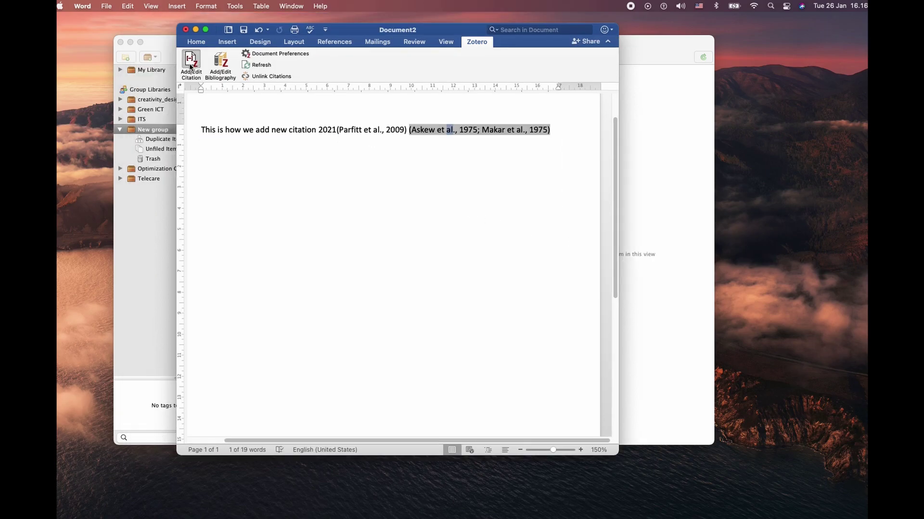
click(191, 67)
click(567, 183)
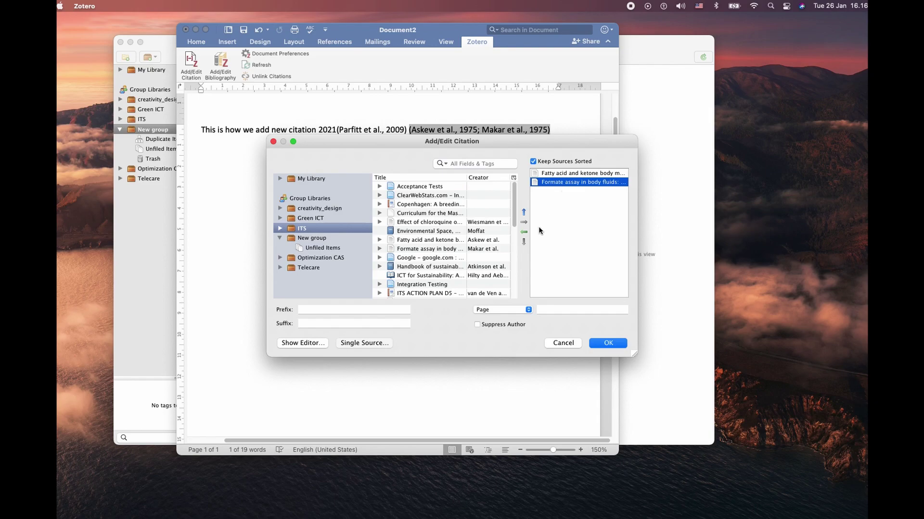
click(523, 232)
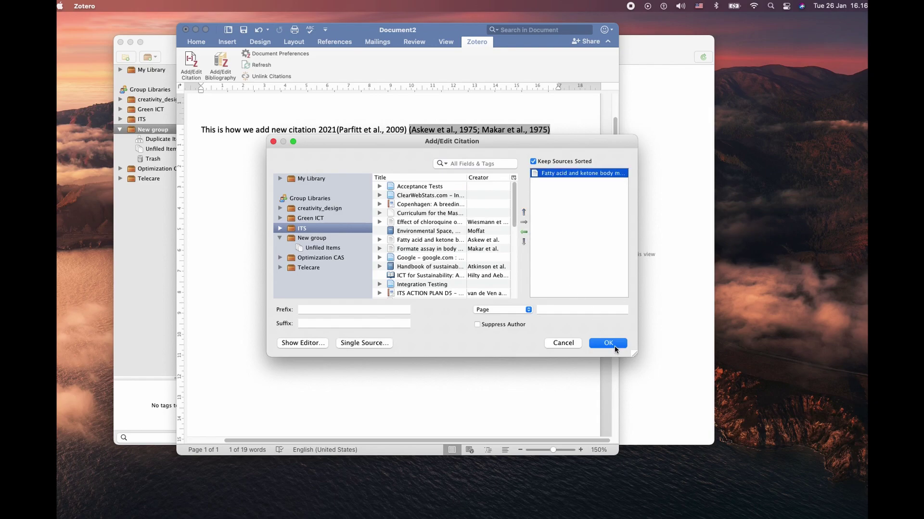
click(609, 343)
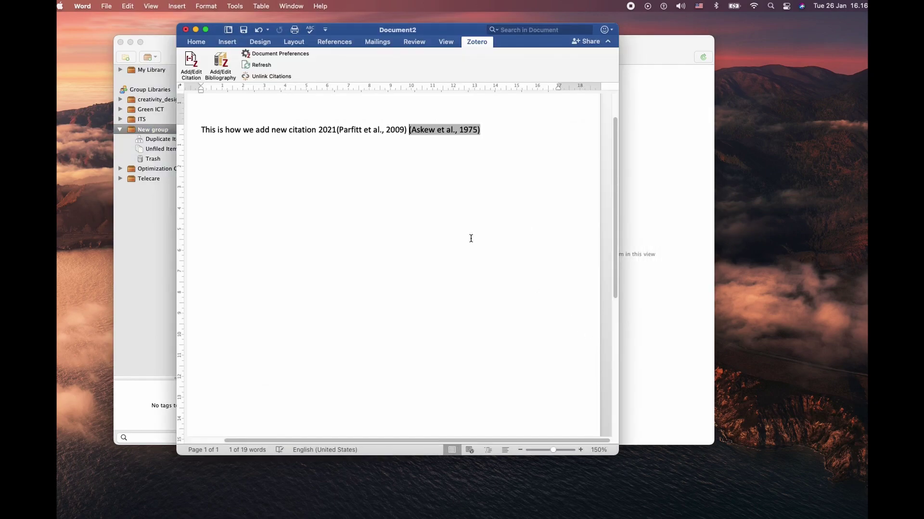
Add the line 'this is number two citation 2020' cited to Handbook of sustainable development (Atkinson et al., 2007)
double_click(471, 239)
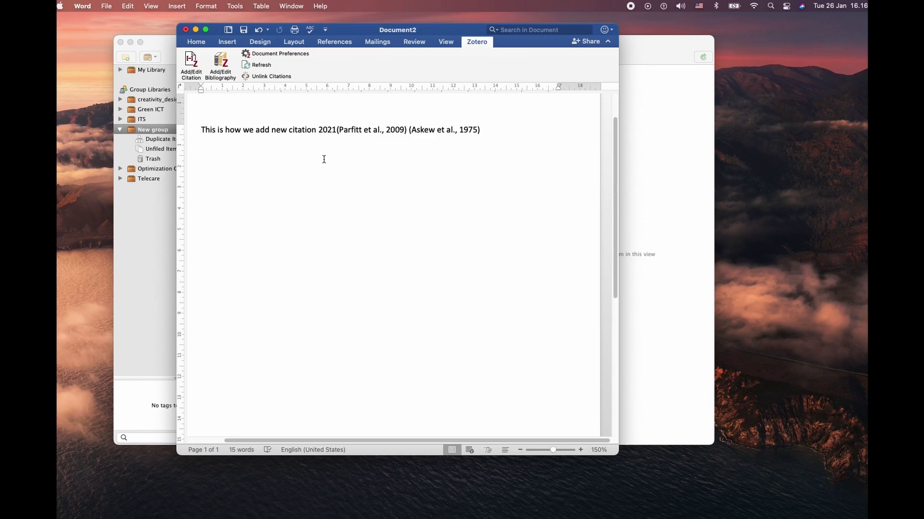
text(this is number two citation )
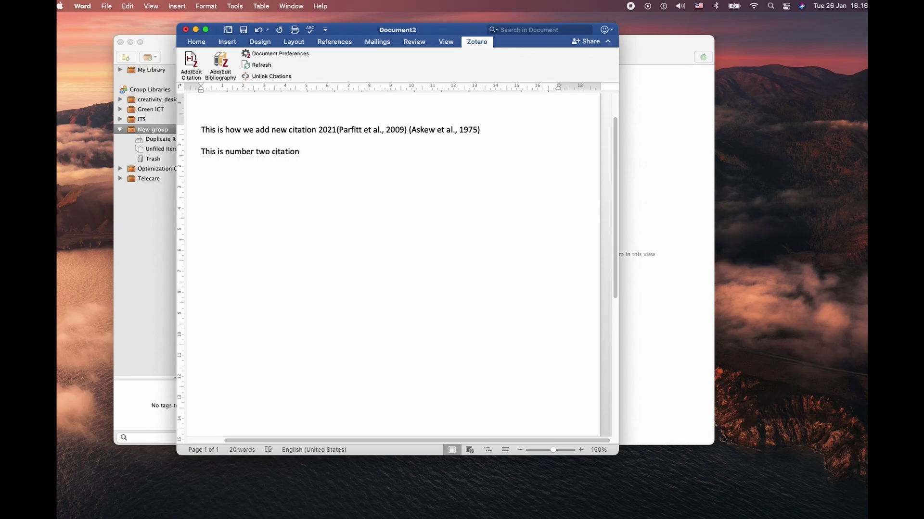
text(2020)
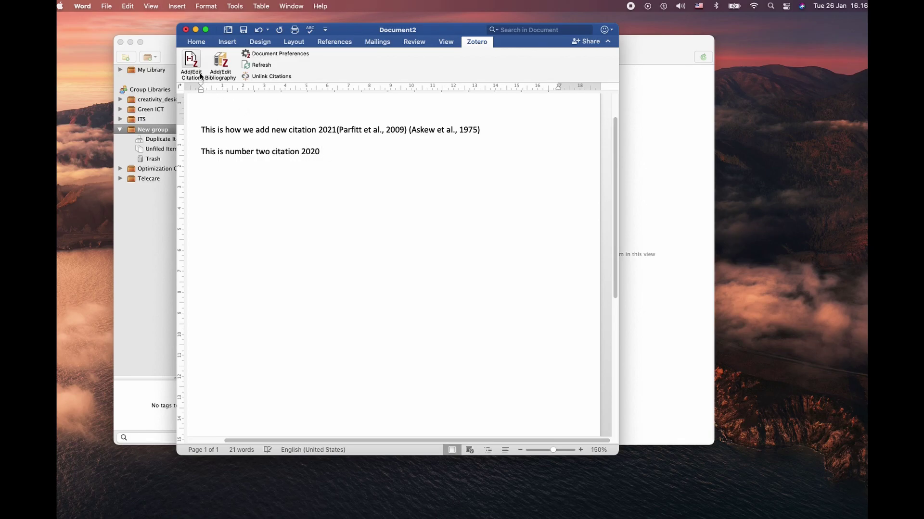
click(197, 69)
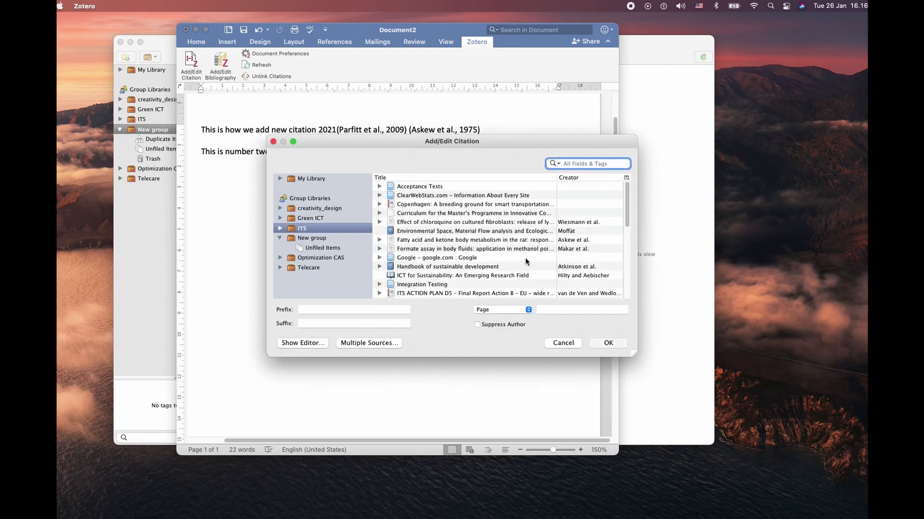
click(530, 267)
click(609, 343)
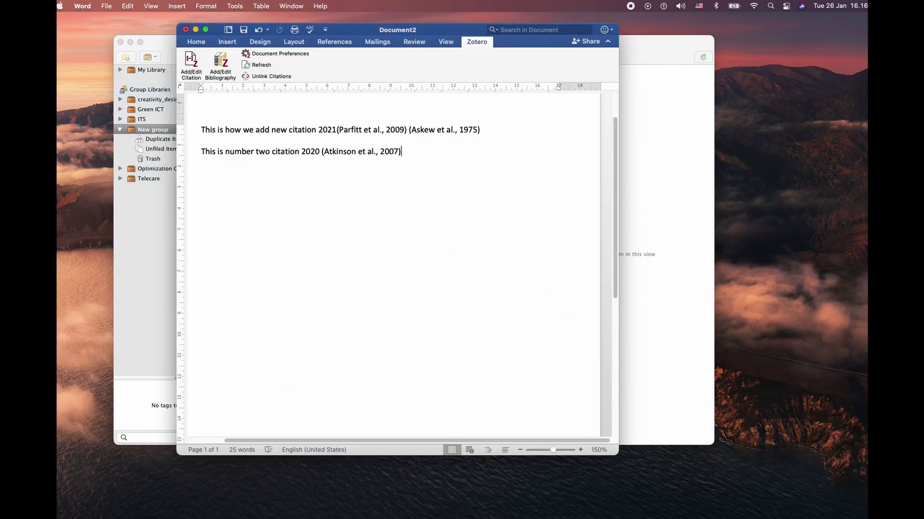
key(Return)
key(Return)
key(Return)
key(Return)
key(Return)
key(Return)
key(Return)
key(Return)
key(Return)
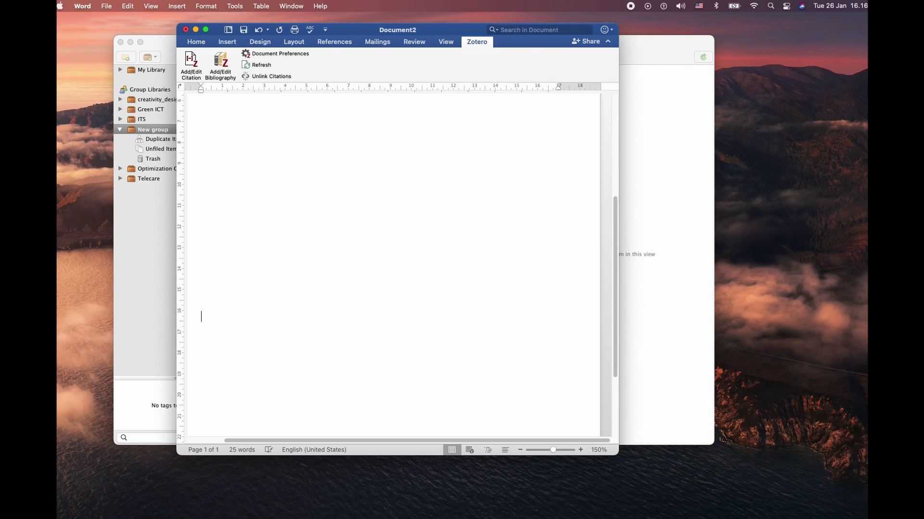
Type a 'Bibliography' heading and insert the Zotero-generated reference list beneath it
text(Bibliography)
key(Return)
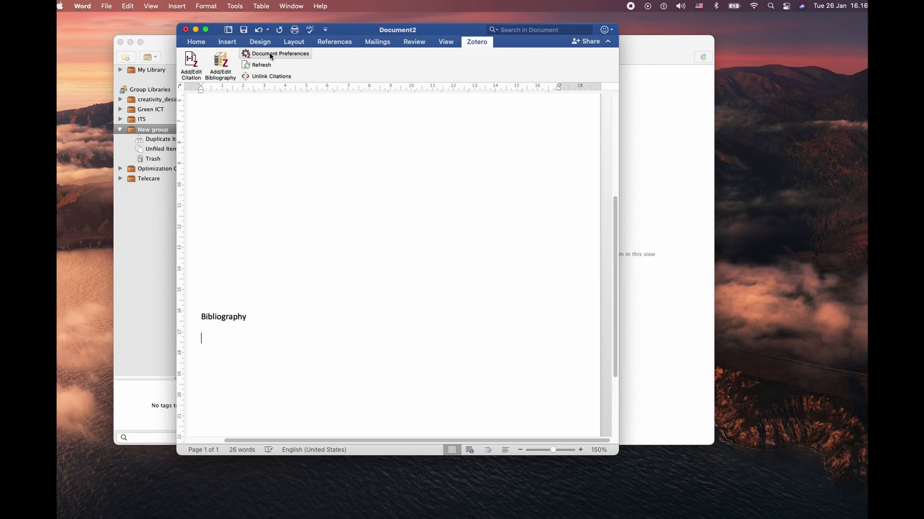
click(218, 67)
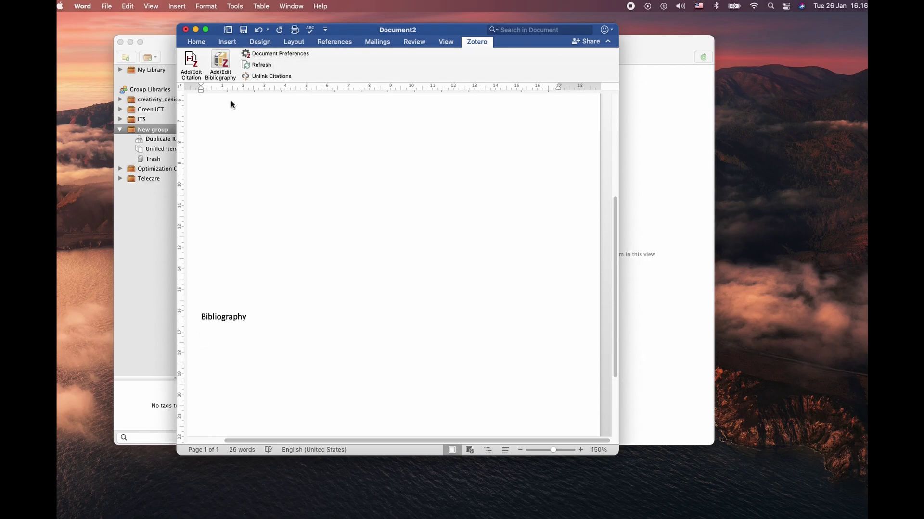
scroll(338, 244, down, 4)
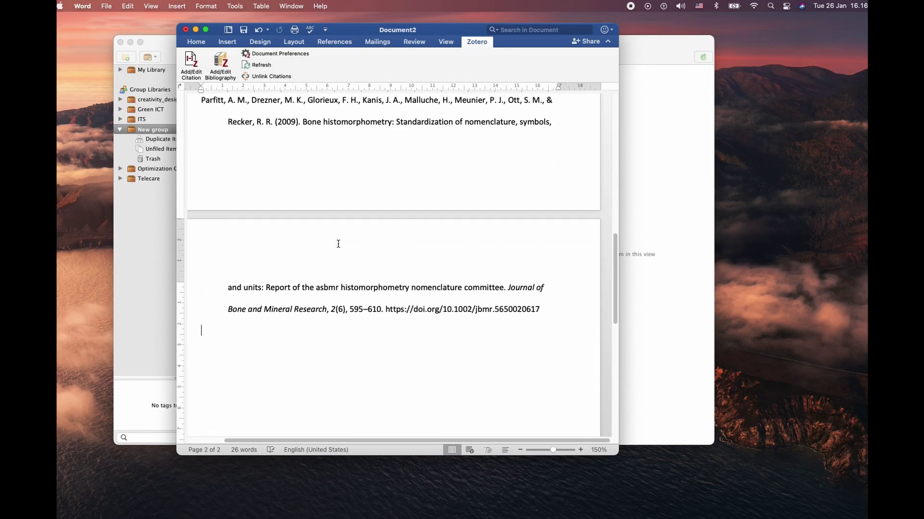
scroll(338, 244, up, 5)
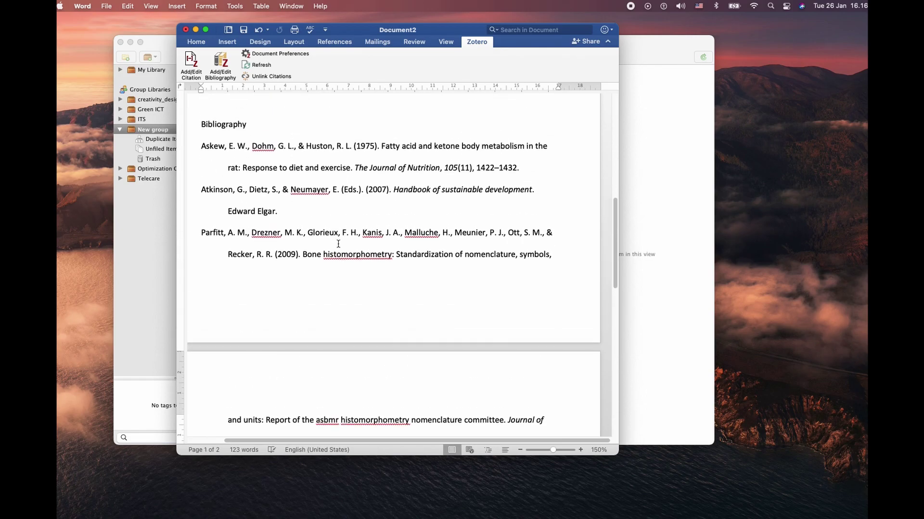
scroll(338, 244, up, 2)
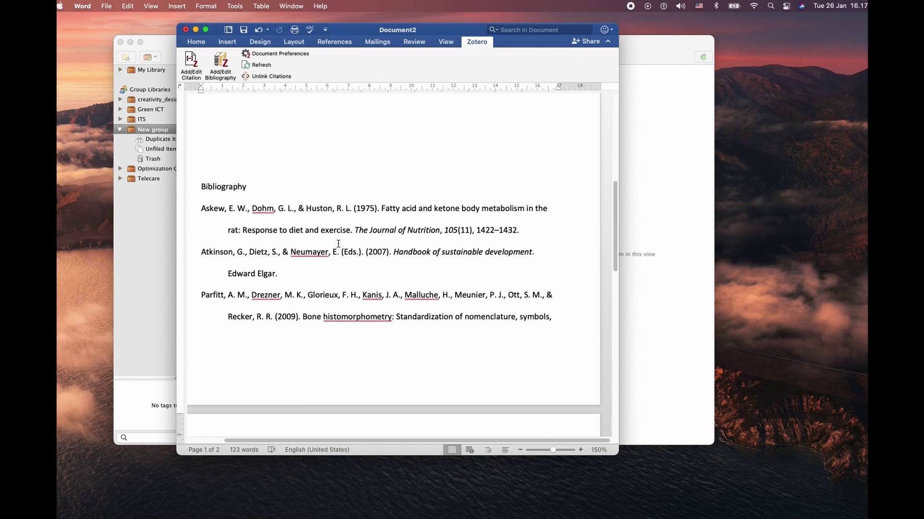
Switch the document's citation style to ASA 6th edition
click(304, 196)
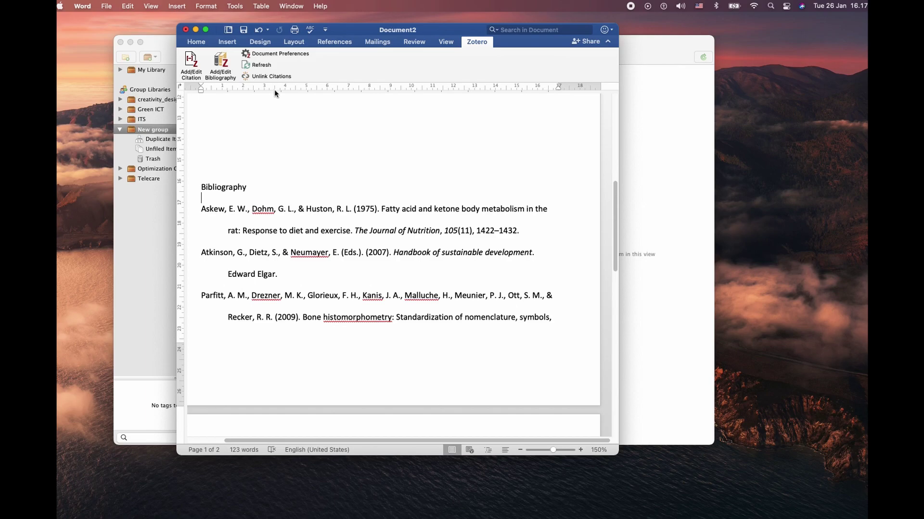
click(282, 54)
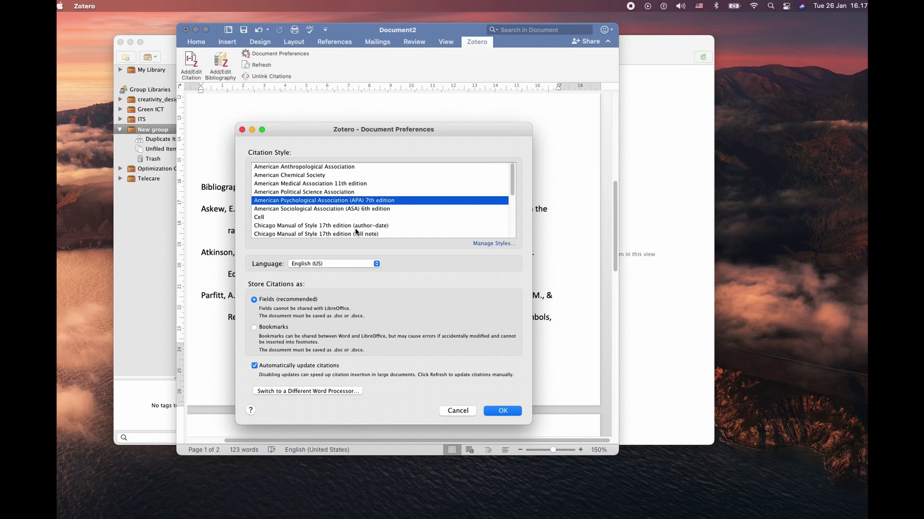
click(361, 208)
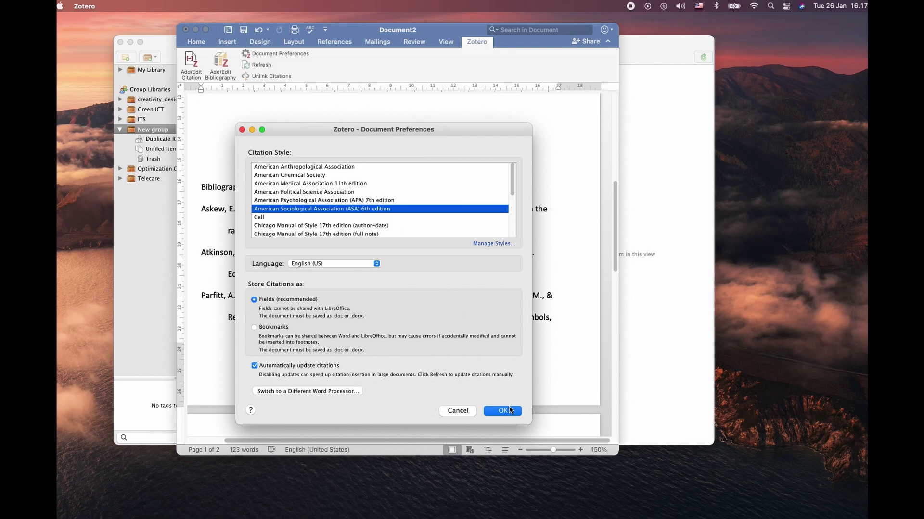
click(503, 412)
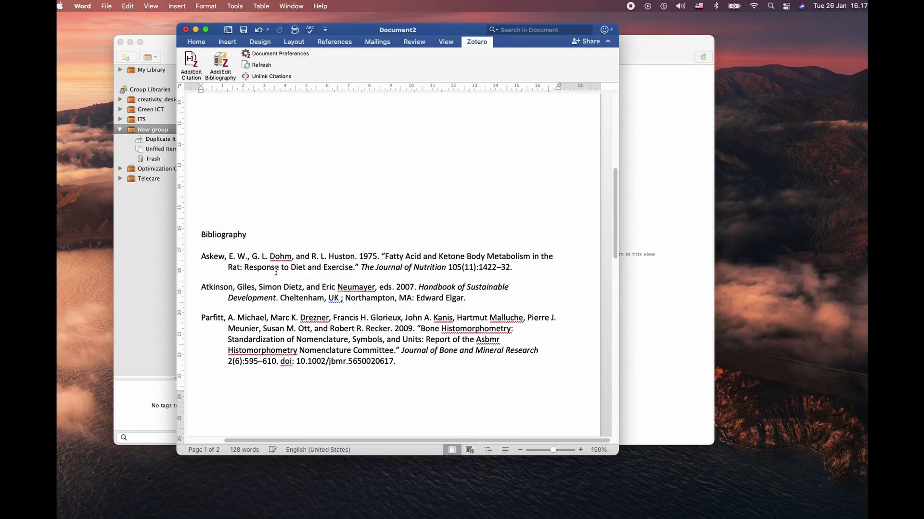
Switch the citation style to IEEE, giving numbered references [1]–[3]
click(279, 55)
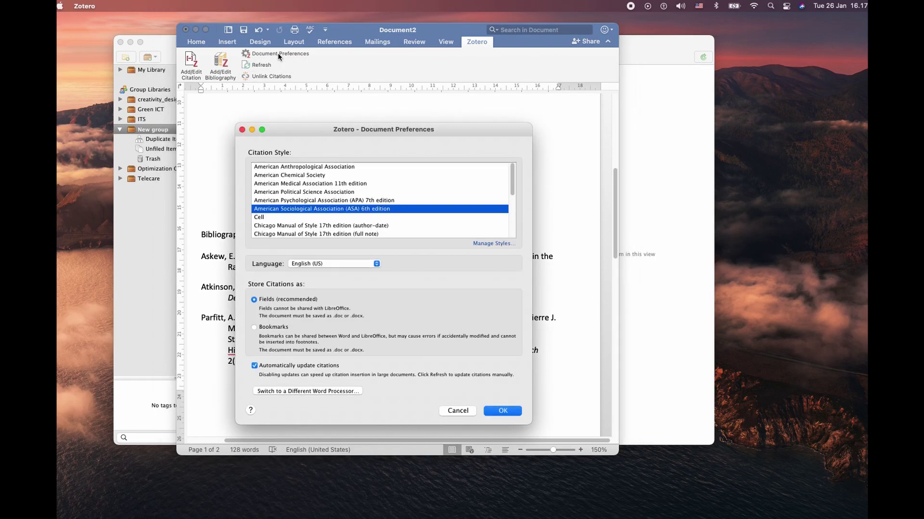
scroll(326, 198, down, 5)
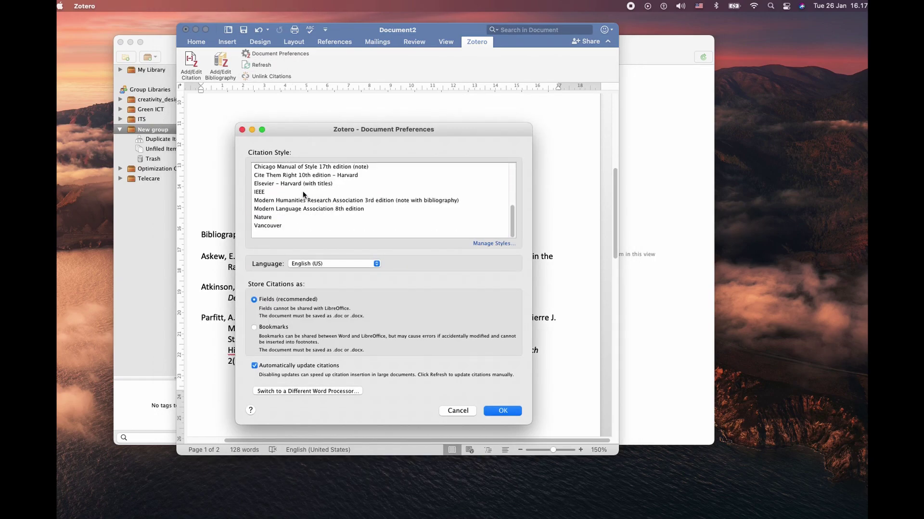
click(313, 192)
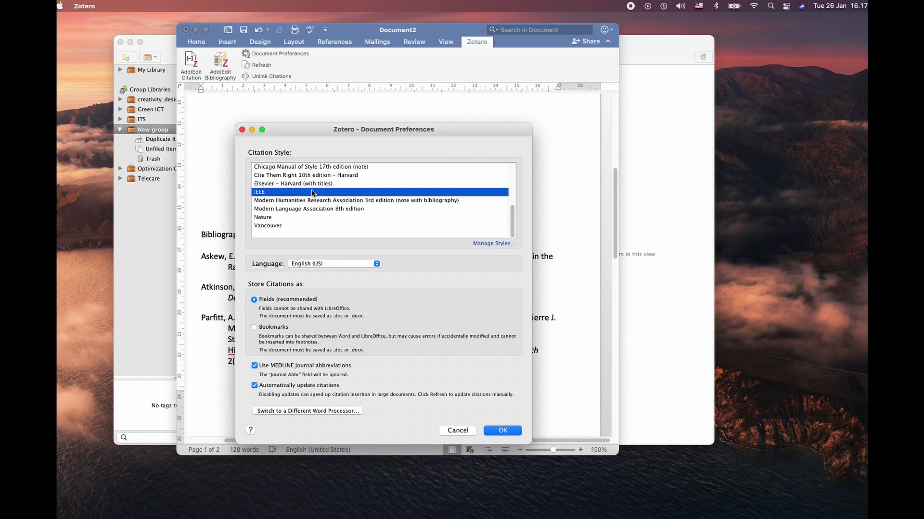
click(506, 431)
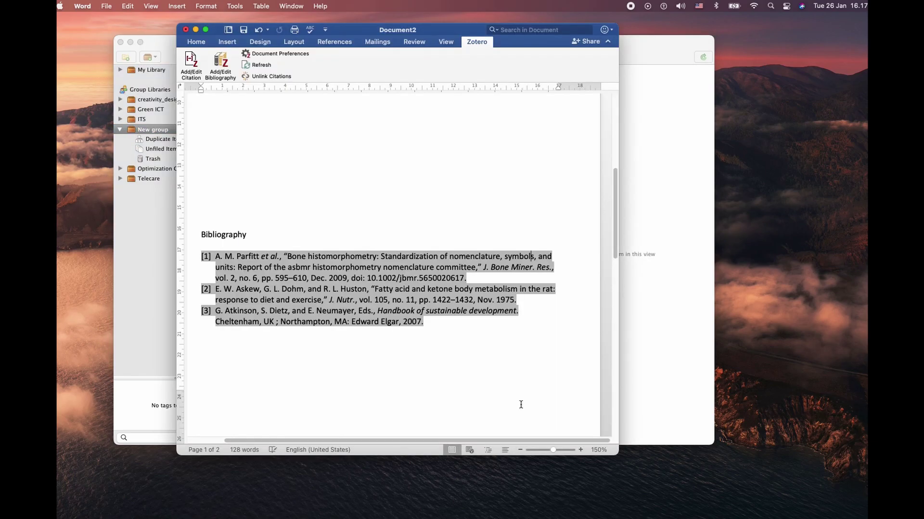
scroll(395, 285, up, 10)
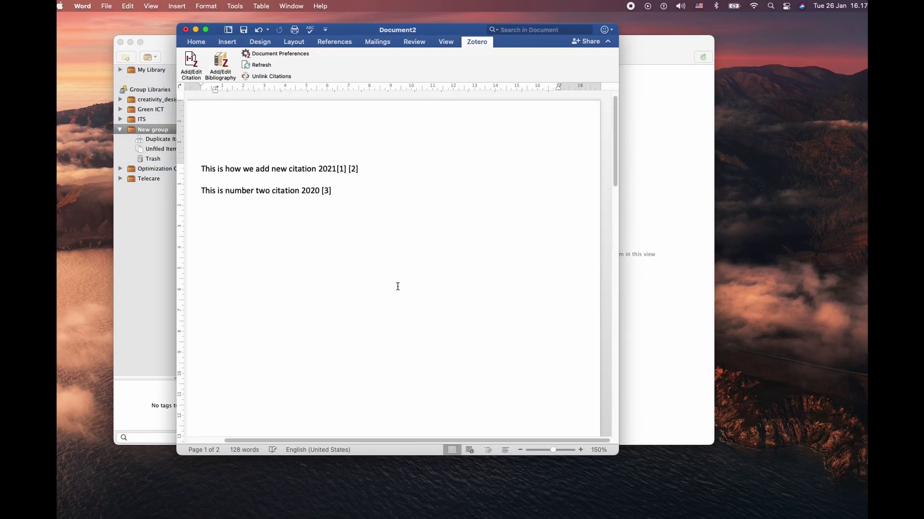
click(339, 172)
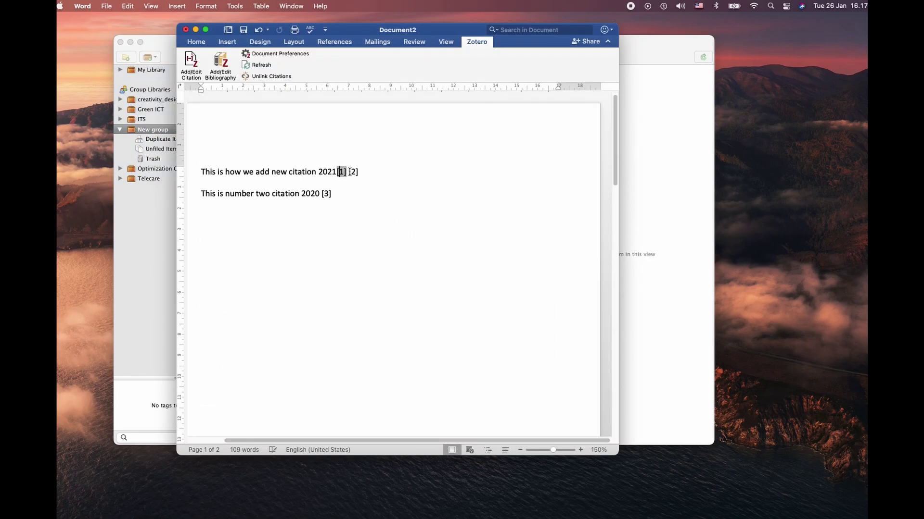
click(353, 172)
click(329, 190)
click(334, 233)
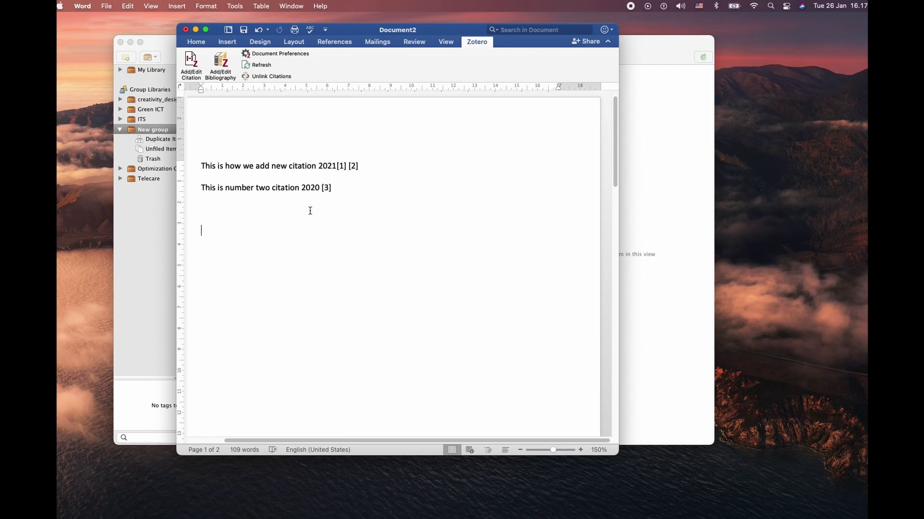
click(341, 166)
click(350, 197)
click(342, 166)
click(353, 166)
scroll(348, 225, down, 10)
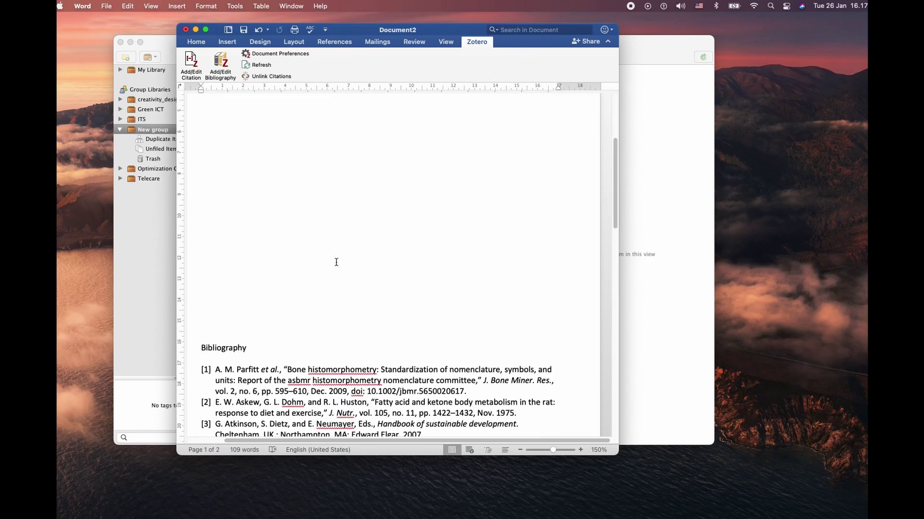
click(206, 327)
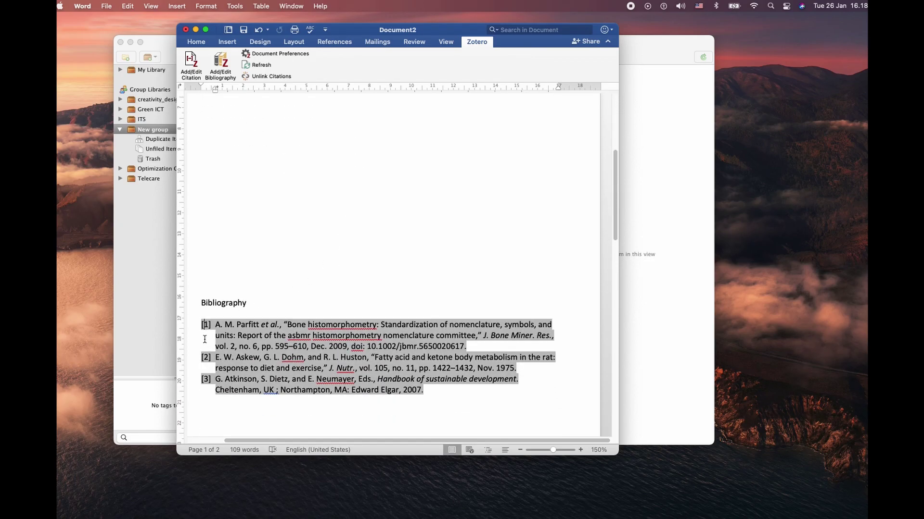
click(206, 362)
click(348, 249)
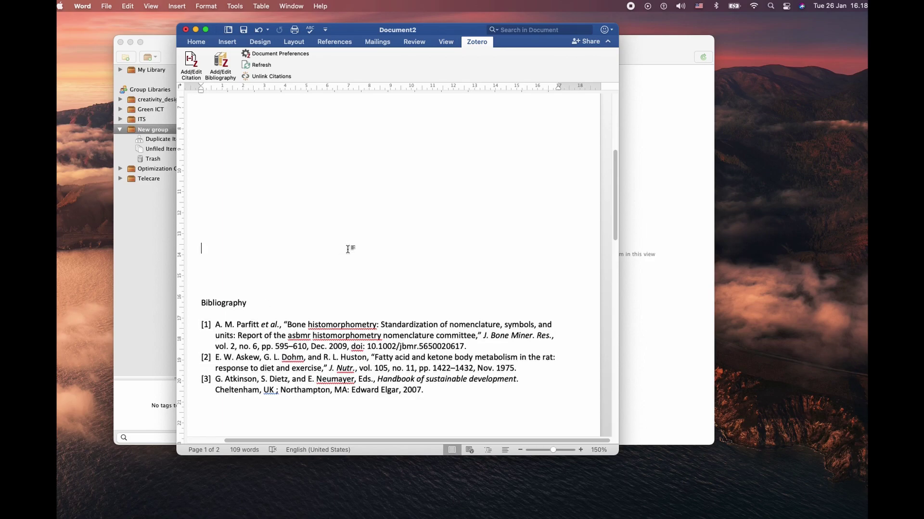
scroll(348, 249, up, 10)
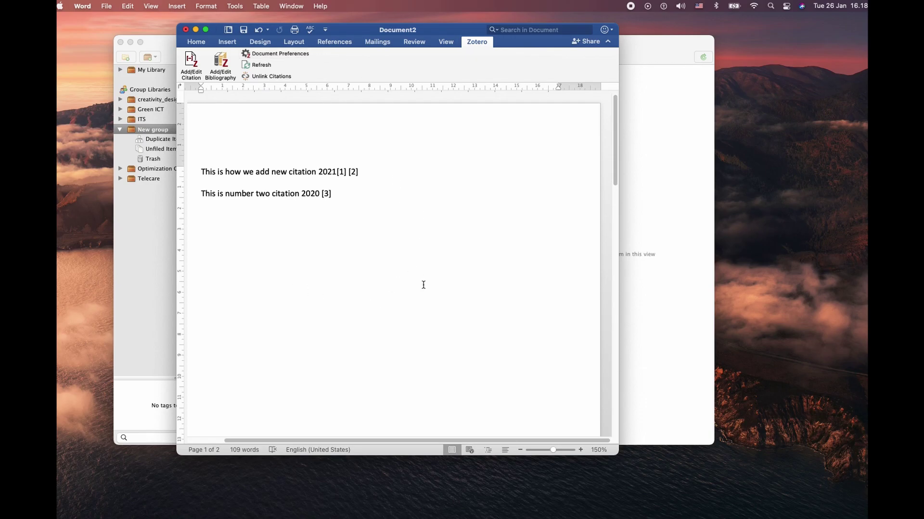
scroll(424, 266, down, 10)
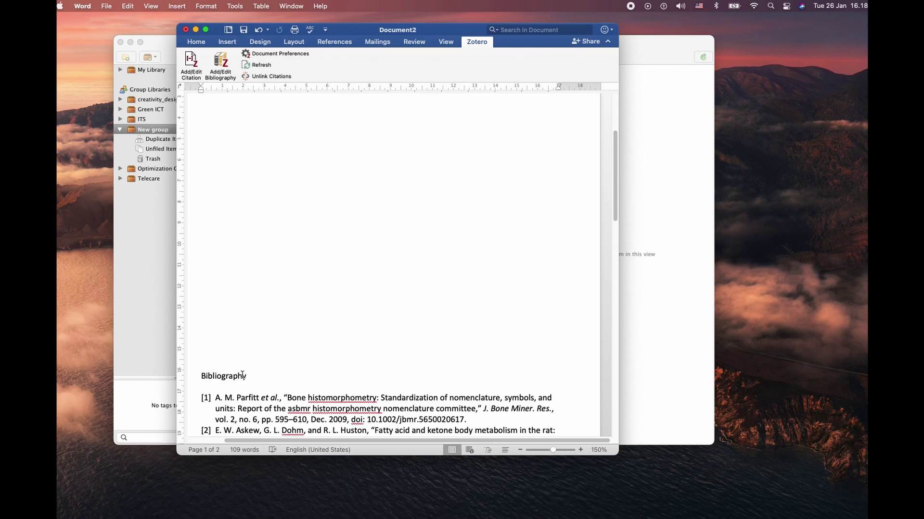
drag(247, 377, 192, 376)
scroll(307, 206, up, 10)
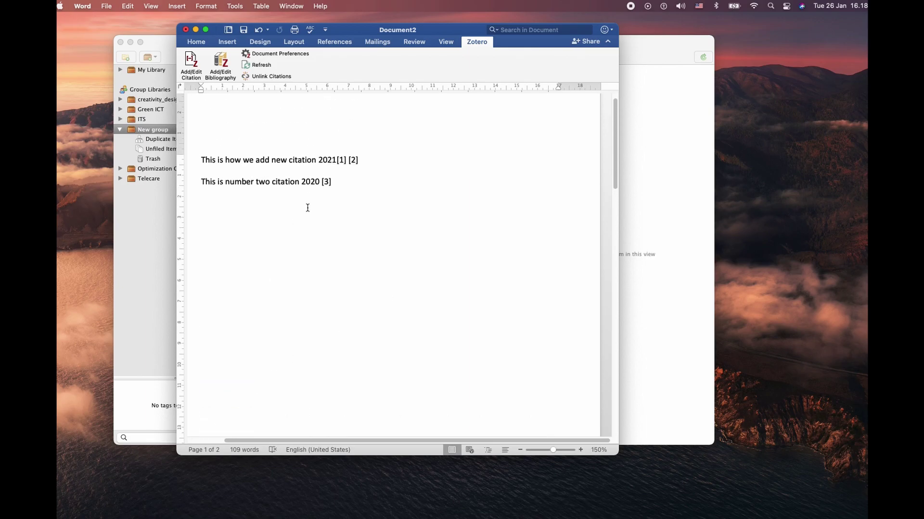
Select American Psychological Association (APA) 7th edition in Document Preferences and review the reformatted references
click(284, 53)
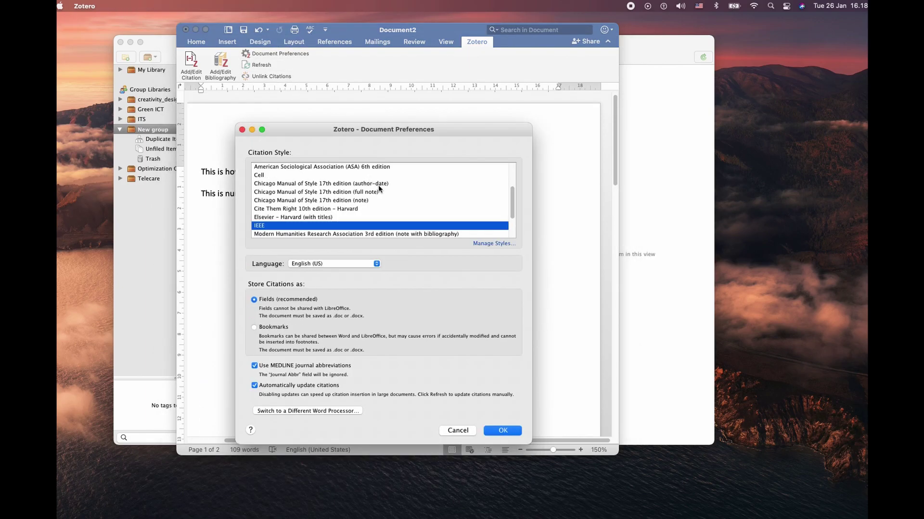
scroll(368, 195, up, 3)
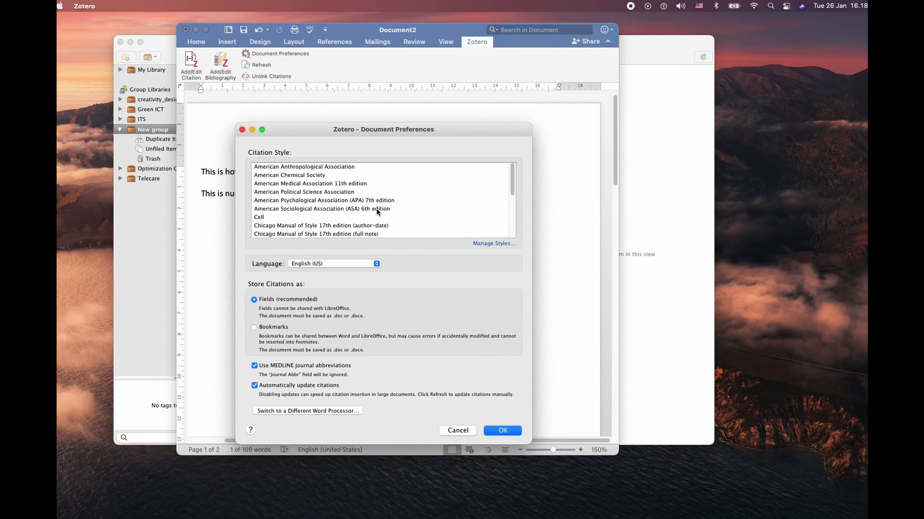
click(379, 199)
click(510, 414)
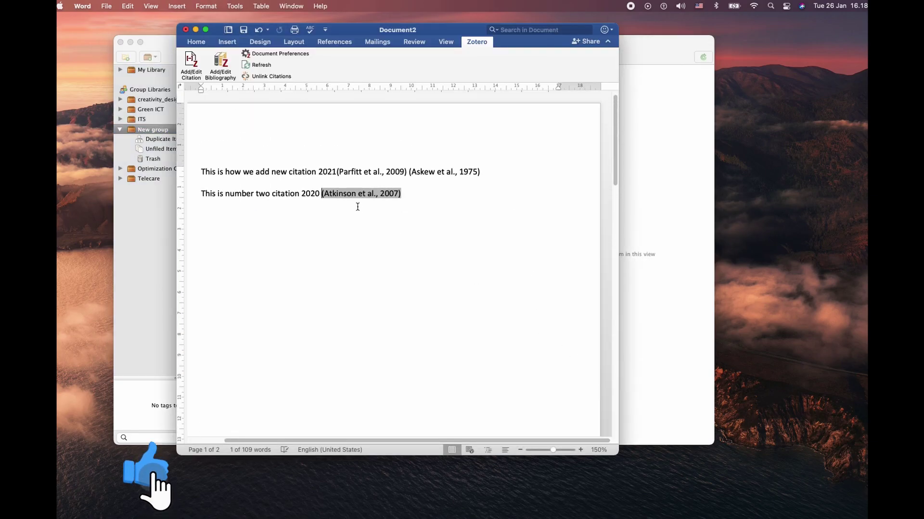
scroll(357, 207, down, 10)
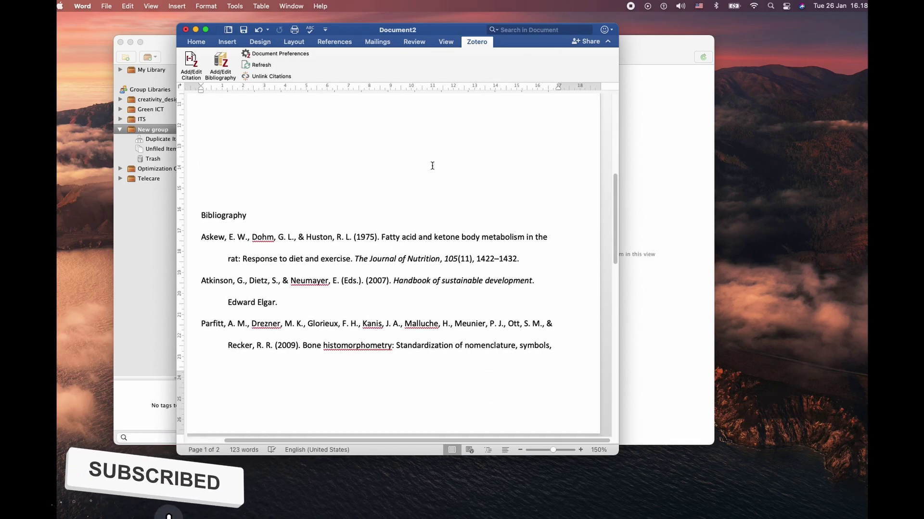
scroll(432, 165, up, 10)
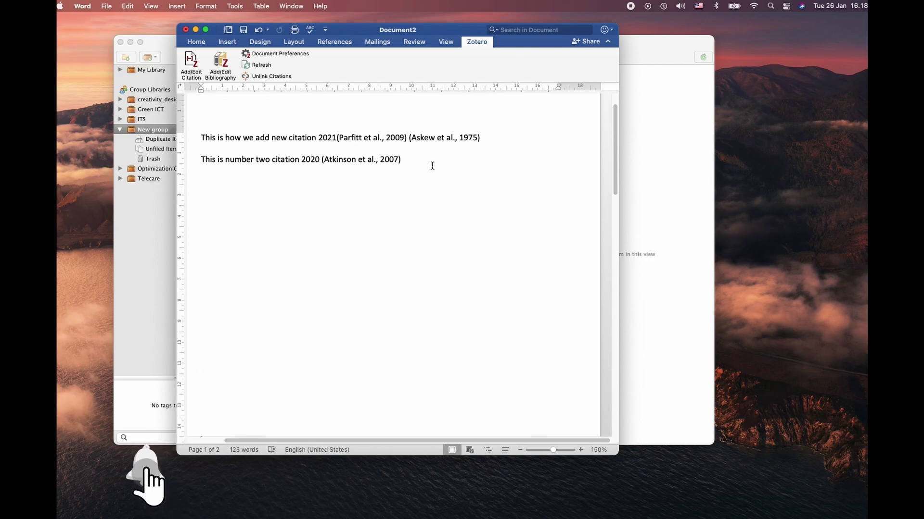
scroll(432, 165, down, 10)
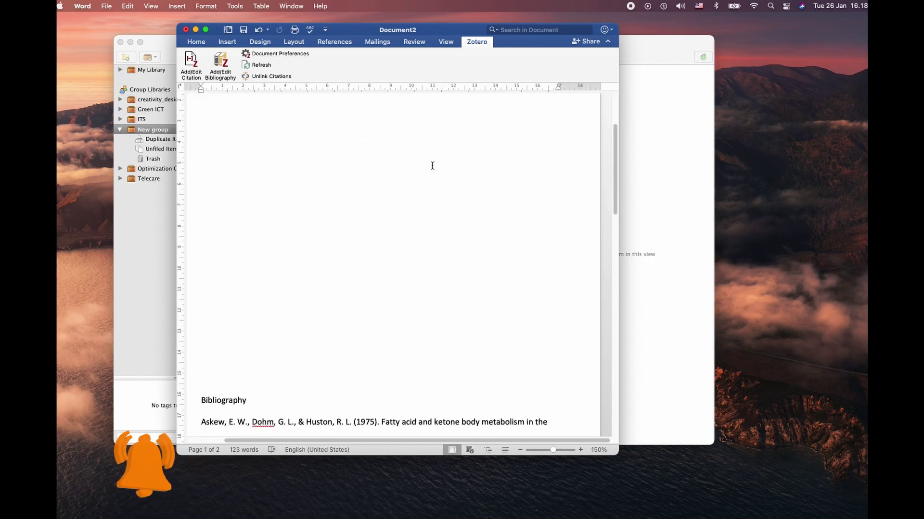